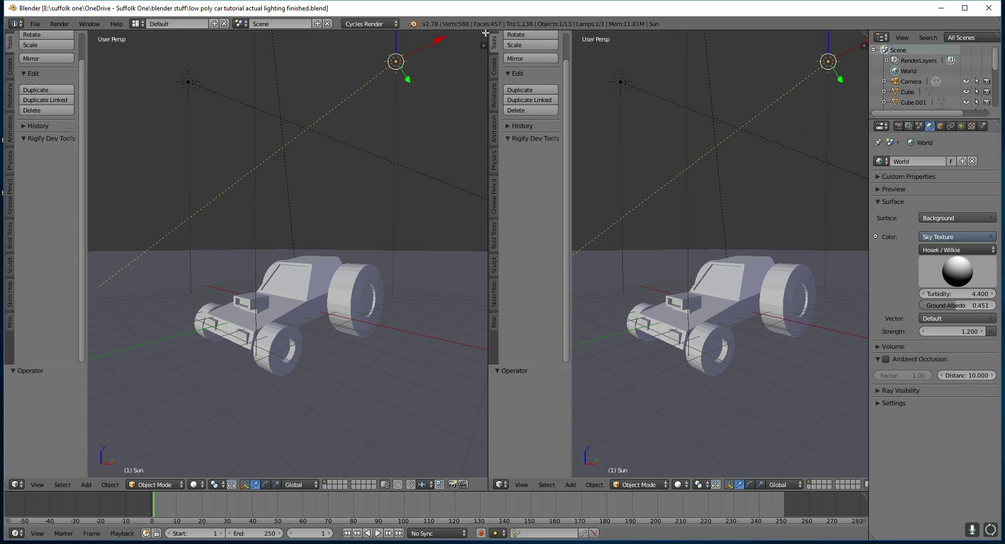
Step: Join the two side-by-side 3D views into one, zoomed out and orbited to look down on the car
drag(485, 33, 598, 258)
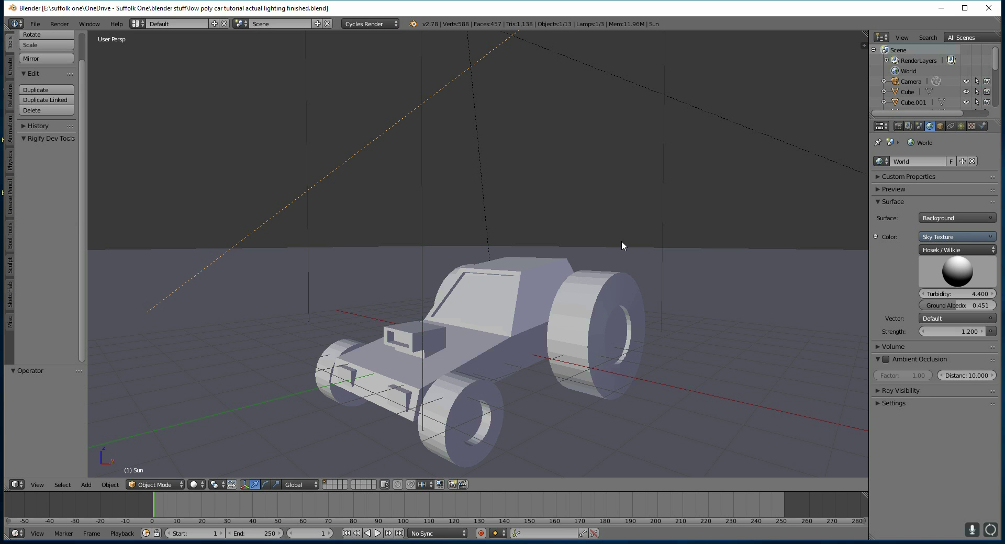
scroll(618, 245, down, 4)
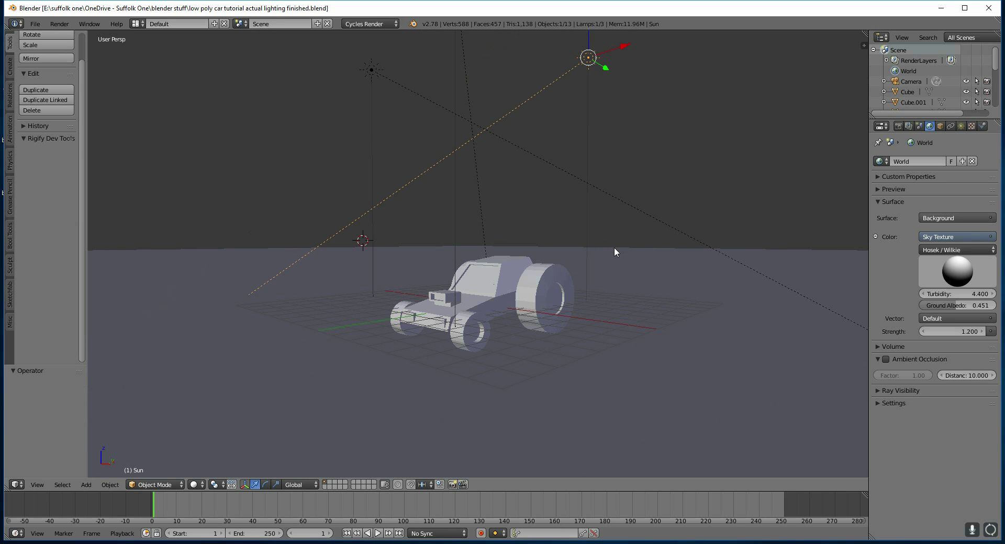
middle_drag(600, 268, 632, 260)
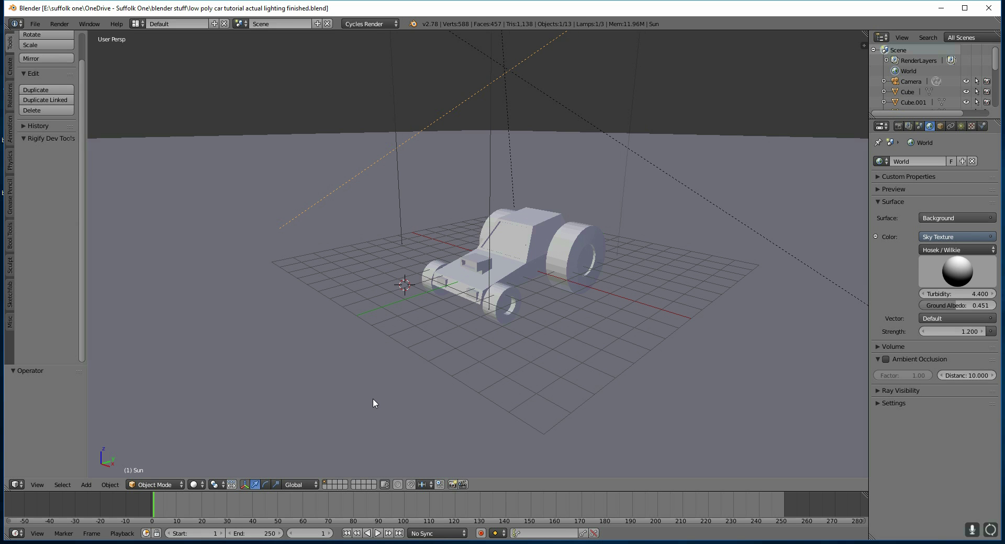
Step: Pull the scene camera back to frame the car side-on, then return to a free top-down view
key(KP_0)
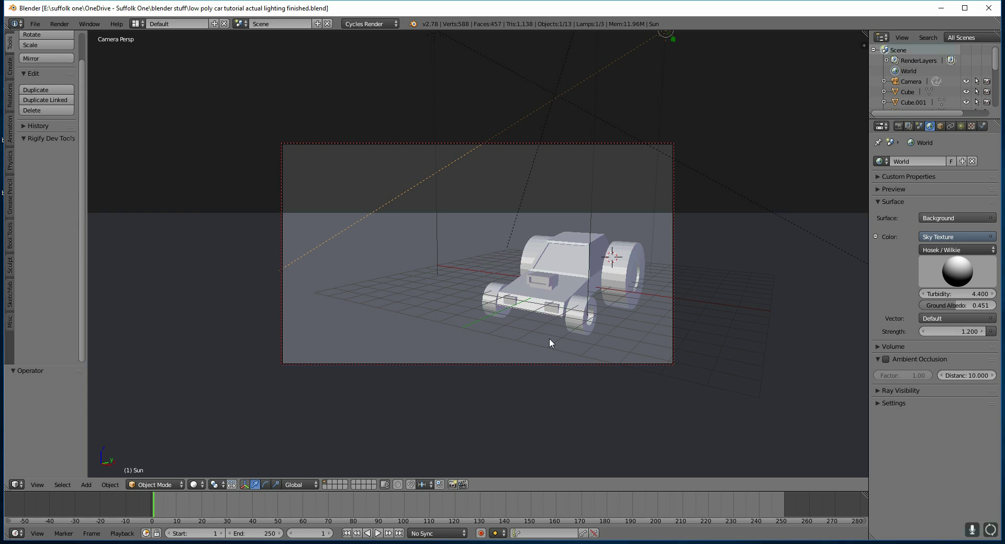
middle_drag(551, 331, 511, 332)
scroll(512, 334, down, 5)
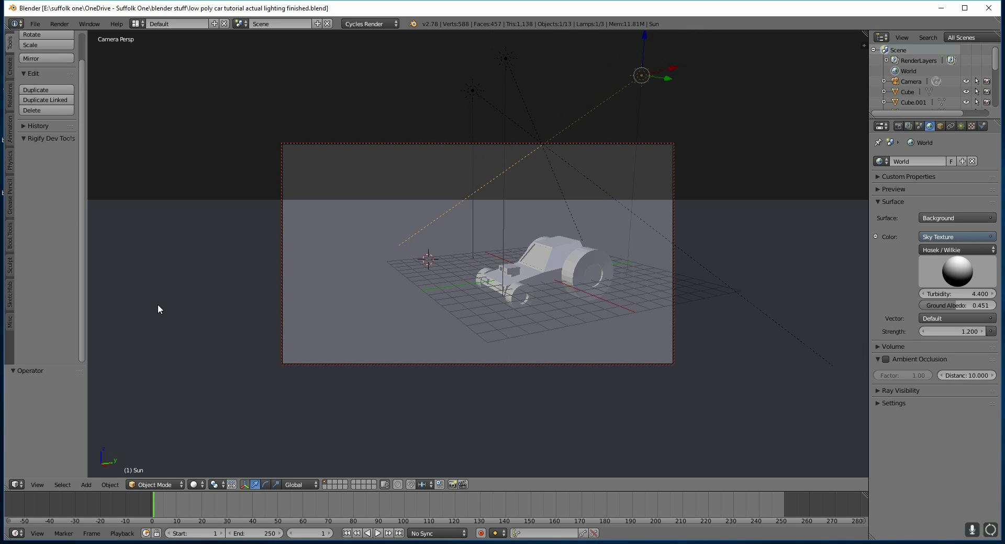
key(KP_0)
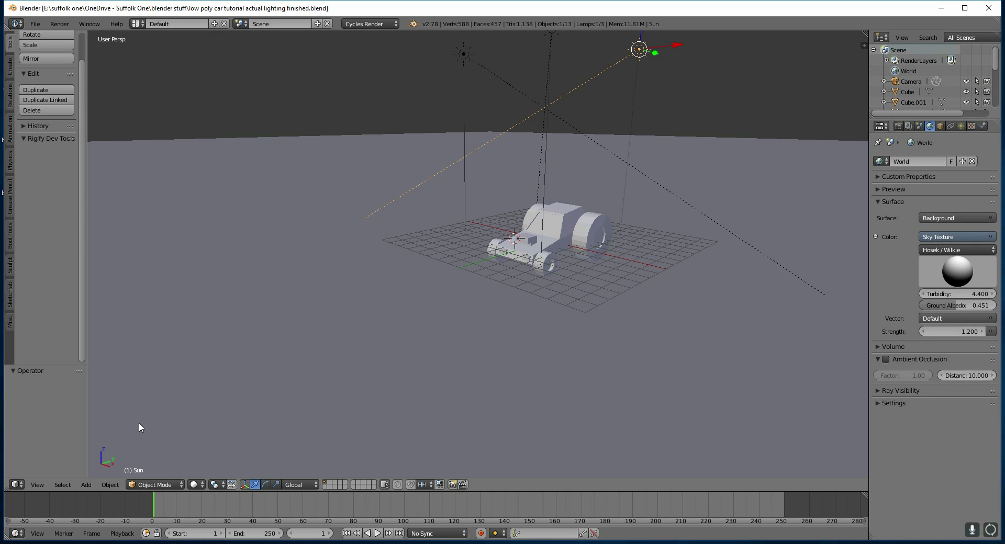
middle_drag(517, 320, 452, 365)
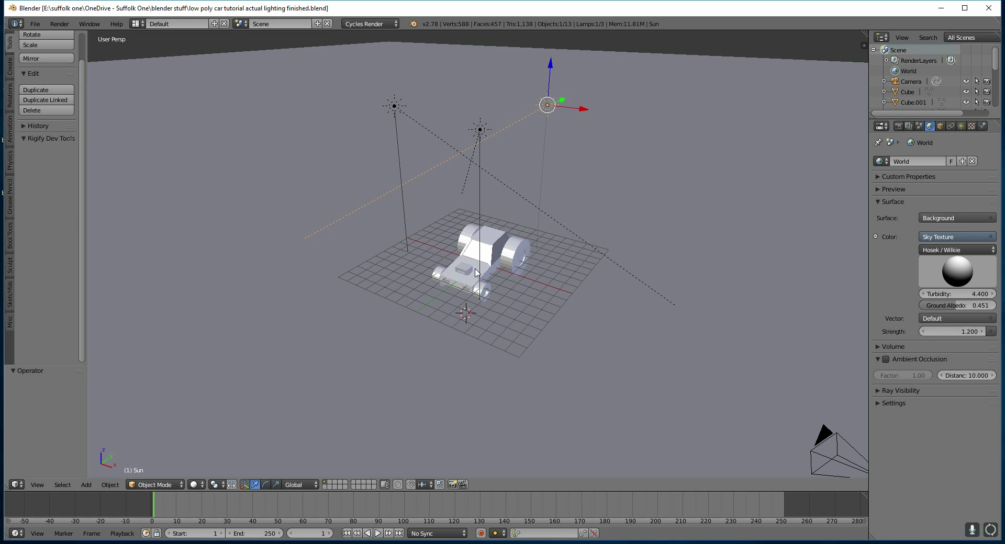
Step: Move the three sun lamps onto layer 2 and display it together with the car's layer
right_click(544, 110)
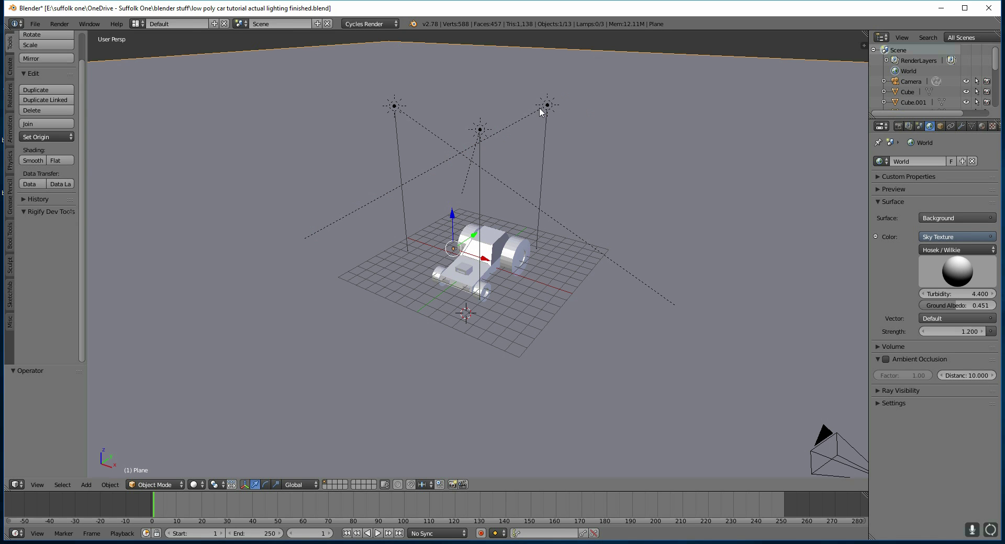
right_click(545, 108)
shift+right_click(479, 129)
shift+right_click(396, 106)
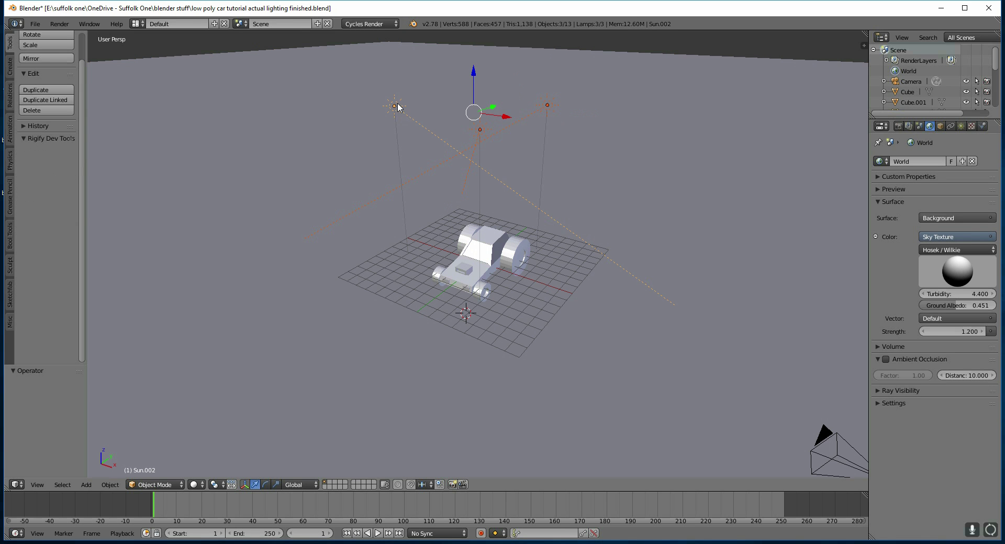
key(m)
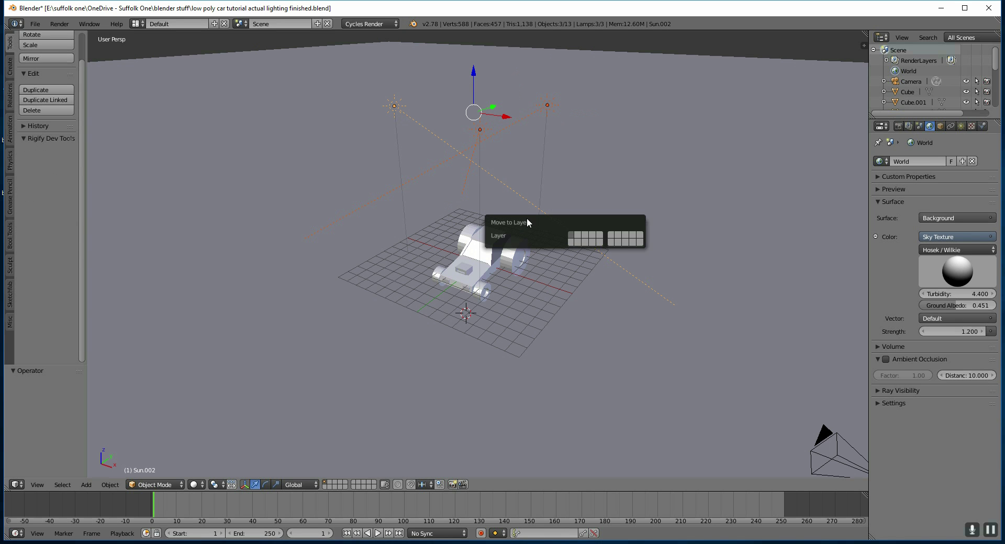
key(m)
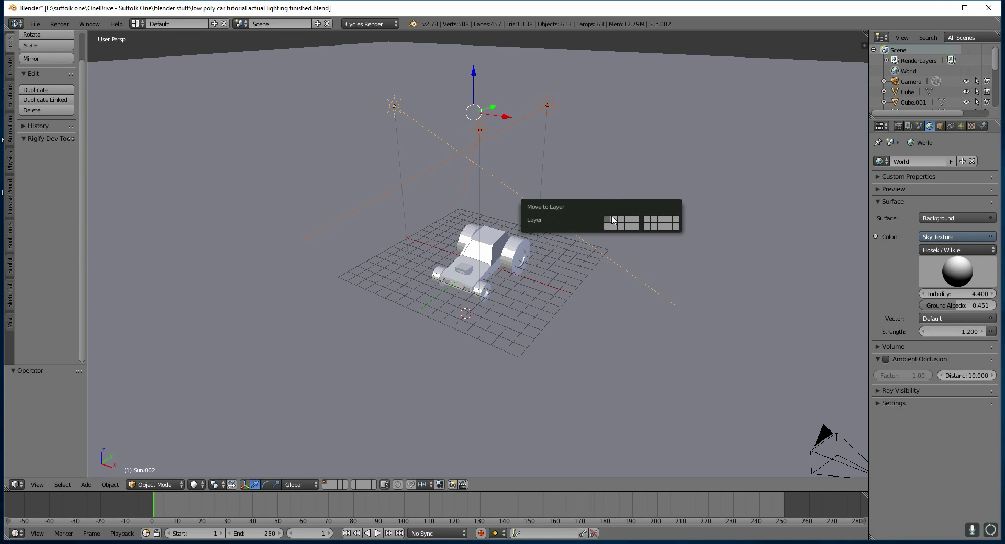
click(615, 224)
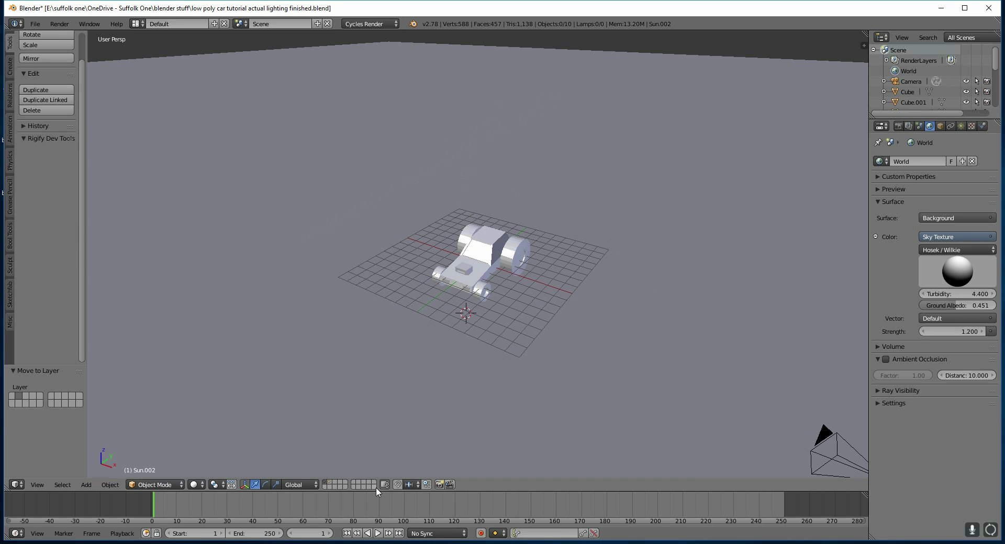
click(331, 485)
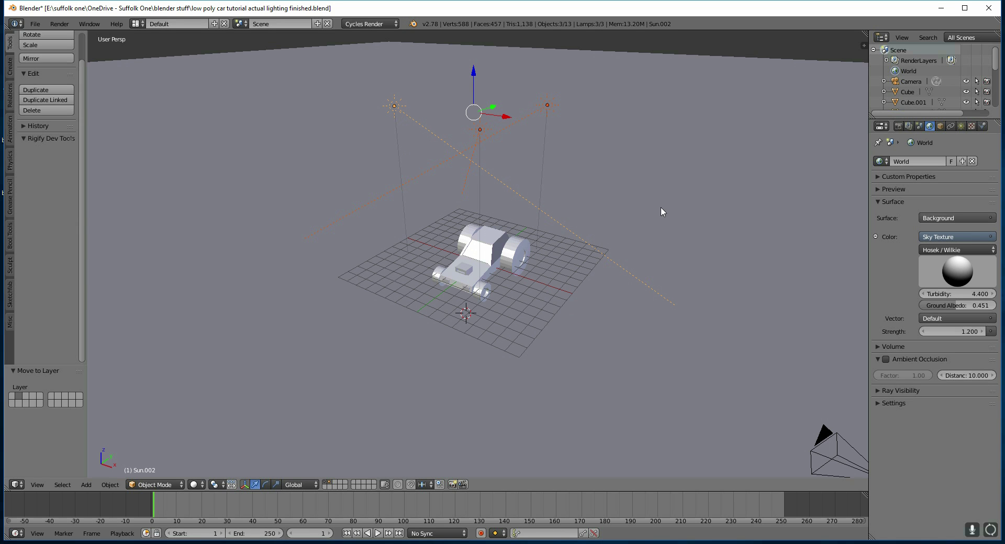
Step: Move the ground plane onto its own separate layer
right_click(503, 324)
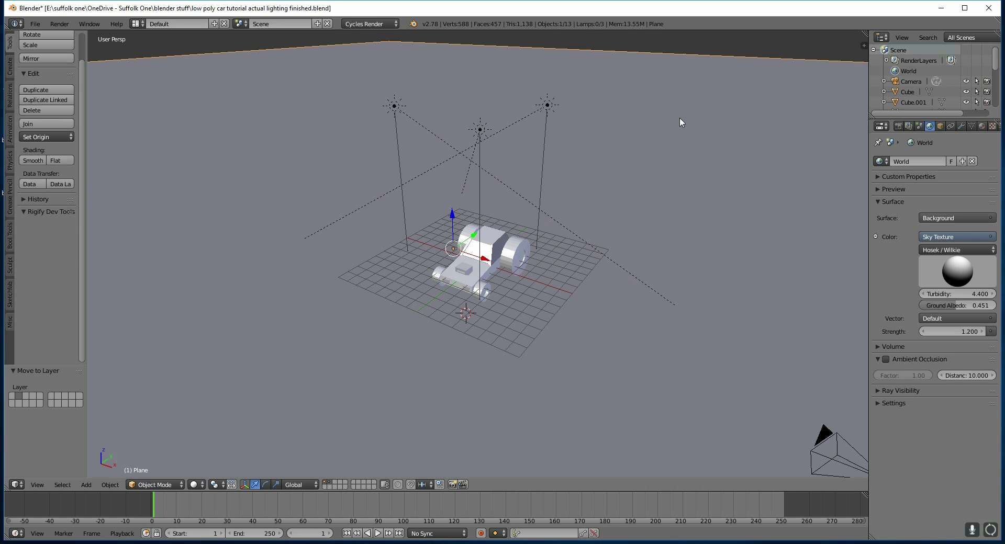
key(m)
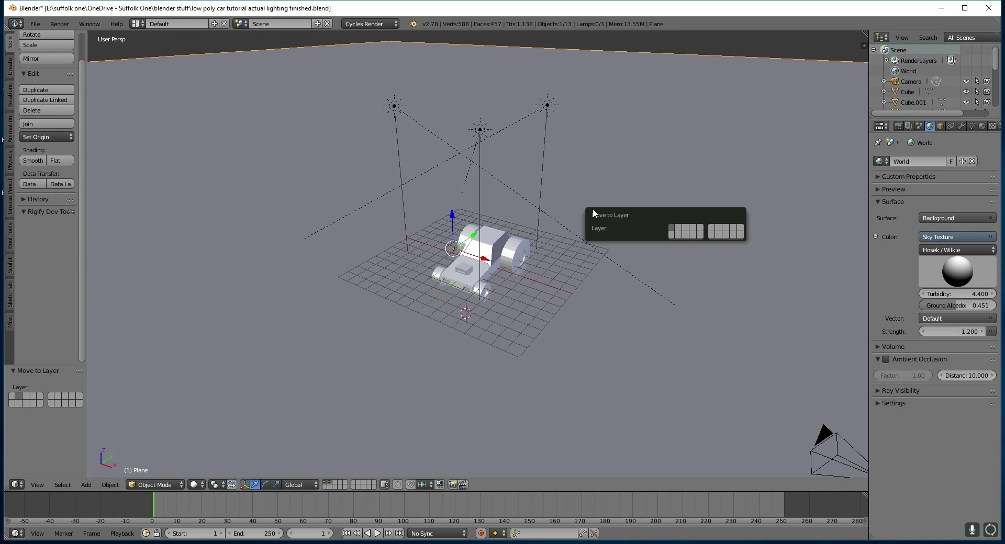
click(685, 228)
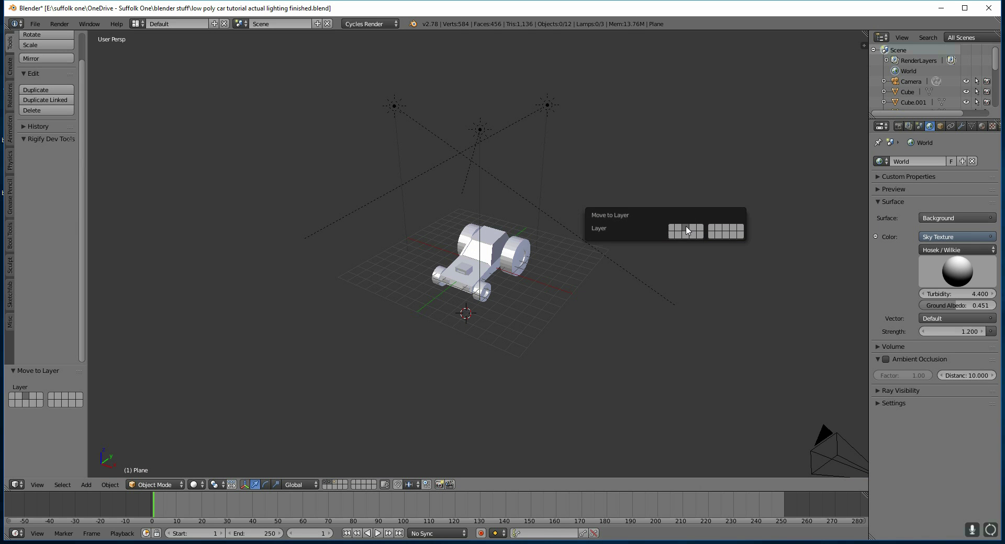
shift+click(334, 483)
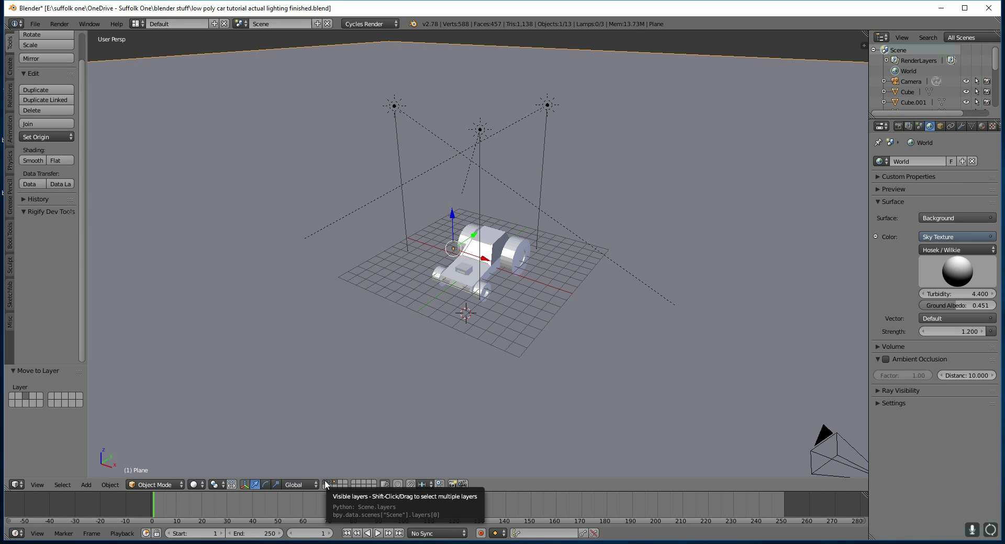
Step: Display only the car's layer, hiding the lamps and plane
click(325, 484)
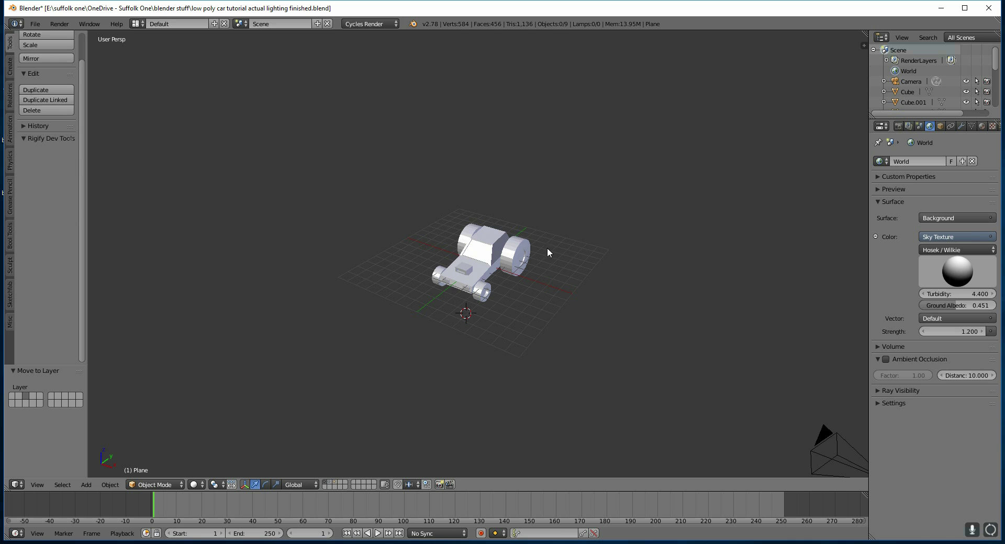
scroll(612, 288, down, 2)
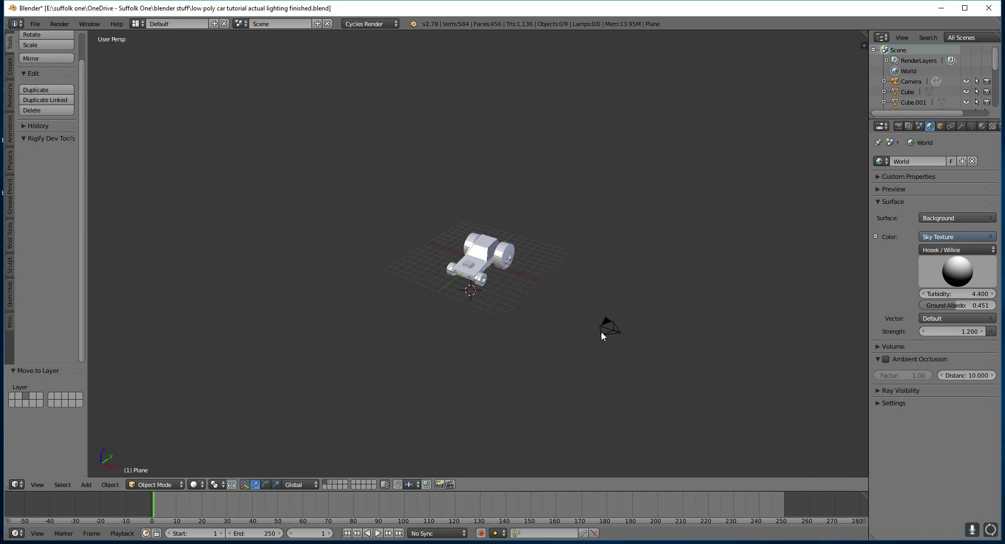
scroll(530, 313, up, 4)
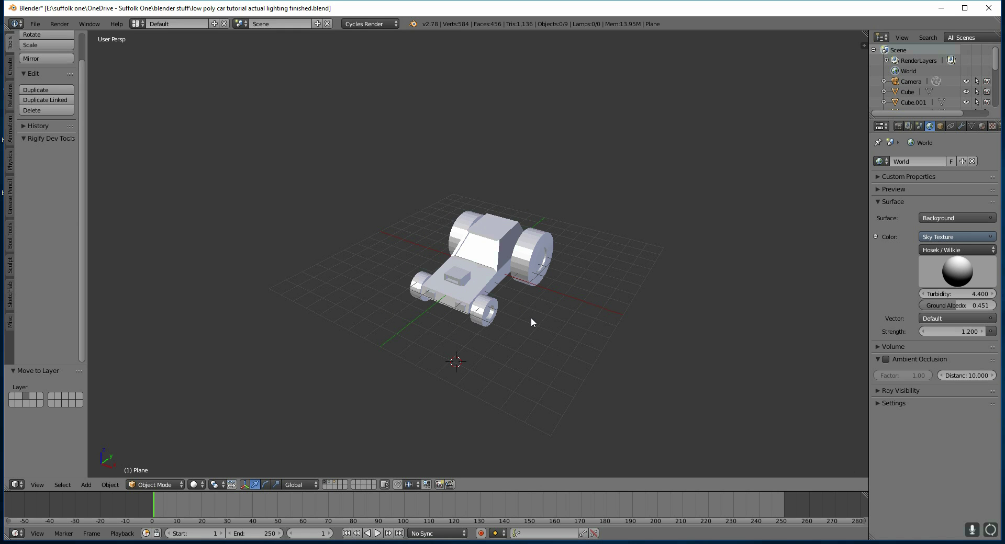
Step: Box-select every part of the car and move it 1.267 units along Y
key(b)
drag(376, 183, 587, 329)
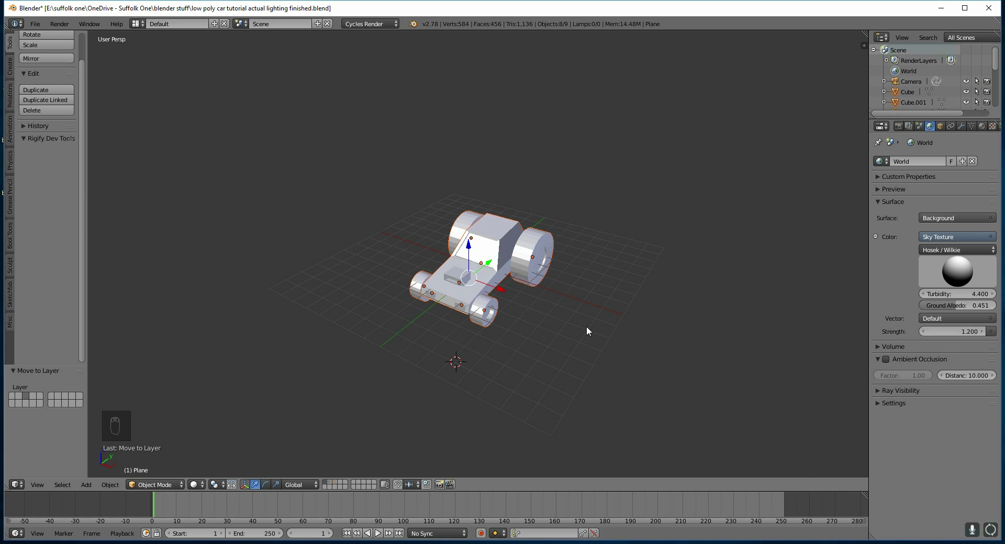
middle_drag(587, 325, 491, 269)
key(g)
key(y)
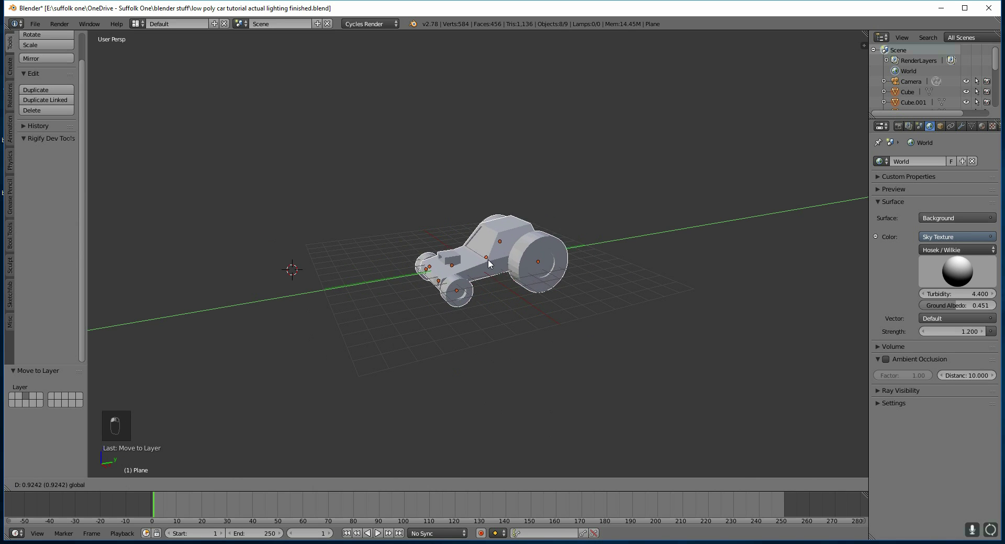
click(514, 250)
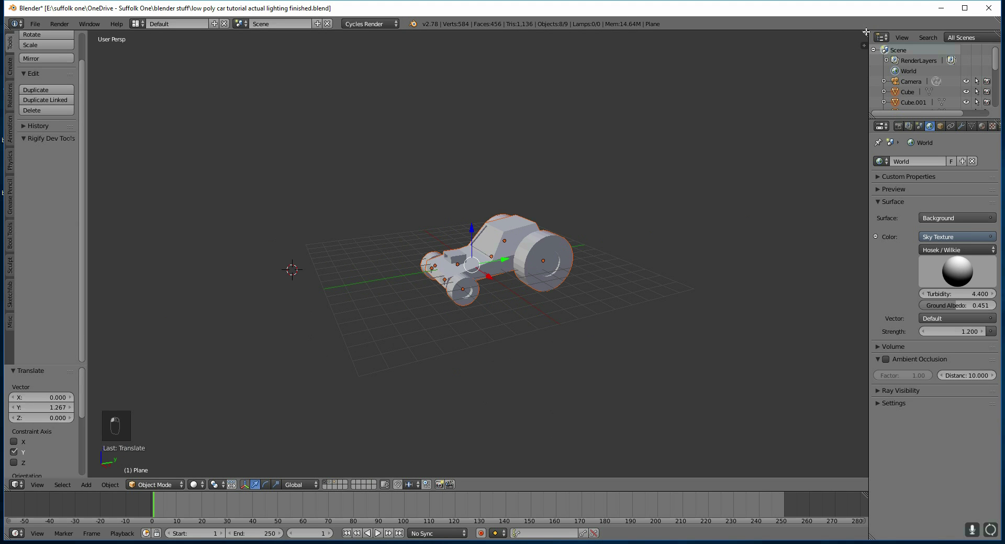
Step: Add a camera view beside the perspective view and slide the car to Y 21.054, outside the frame
drag(866, 32, 471, 147)
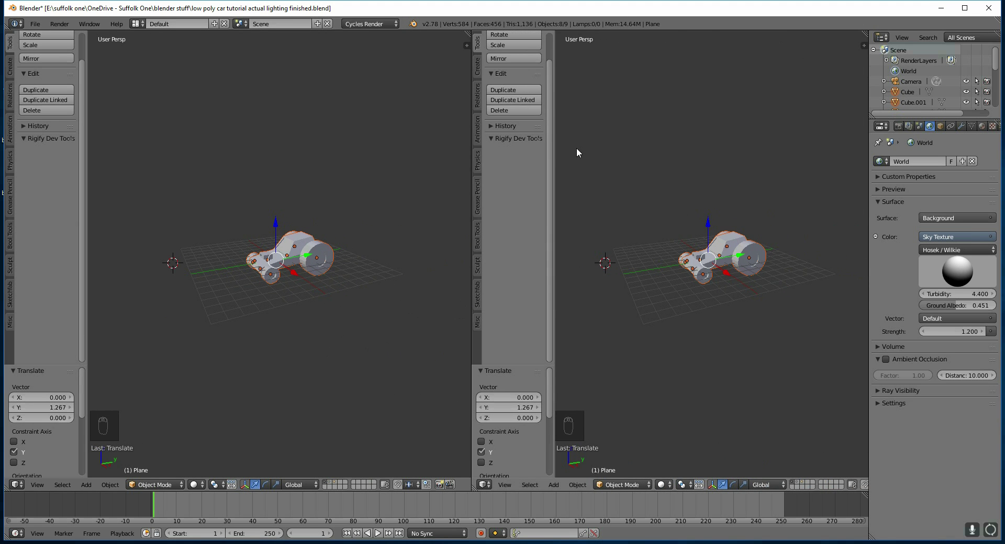
key(t)
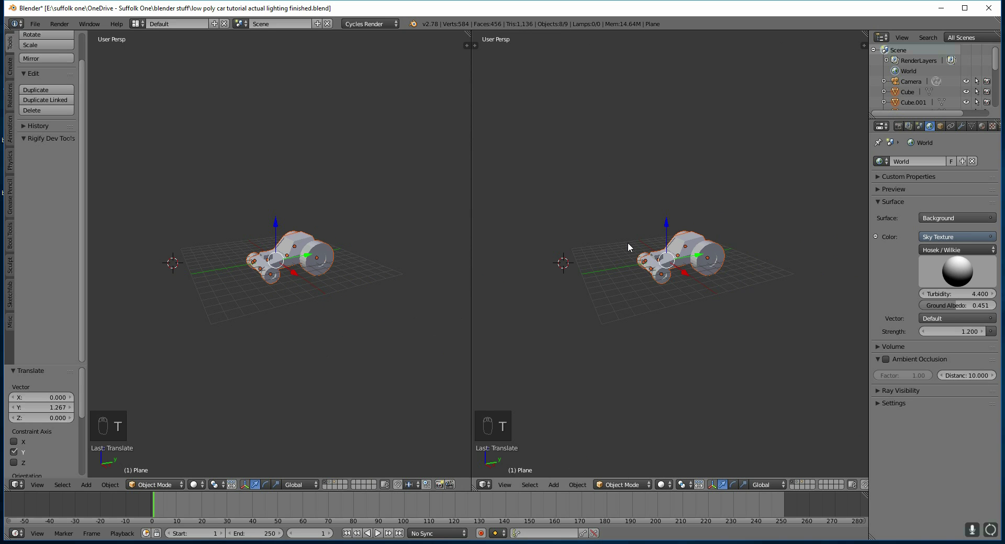
key(KP_0)
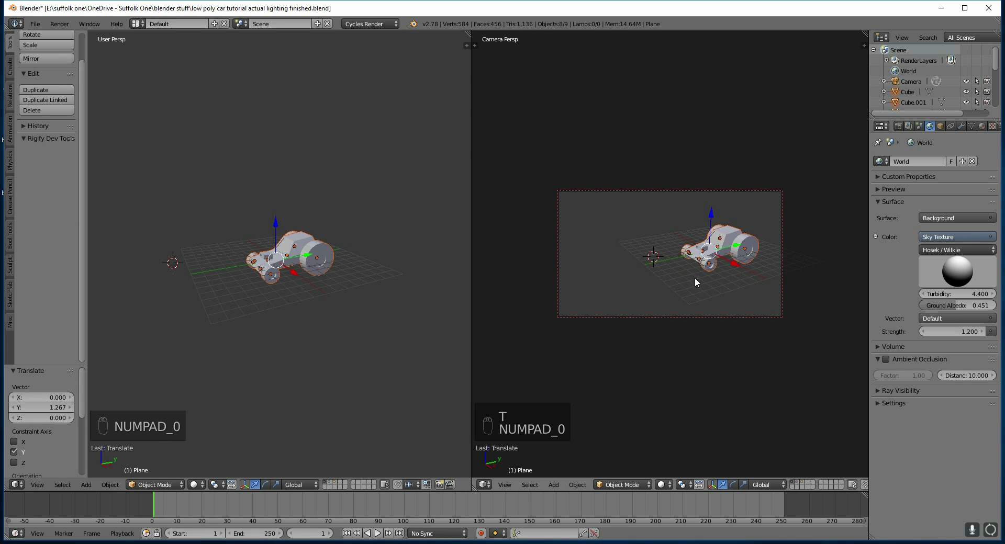
drag(303, 259, 437, 198)
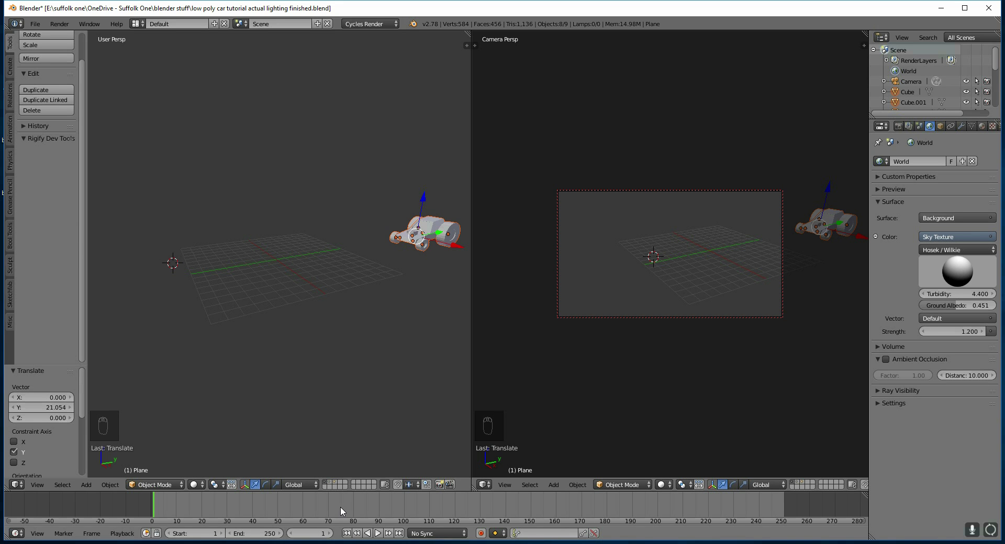
Step: In the render settings, try a 25 fps frame rate and revert it to 24 fps
click(898, 126)
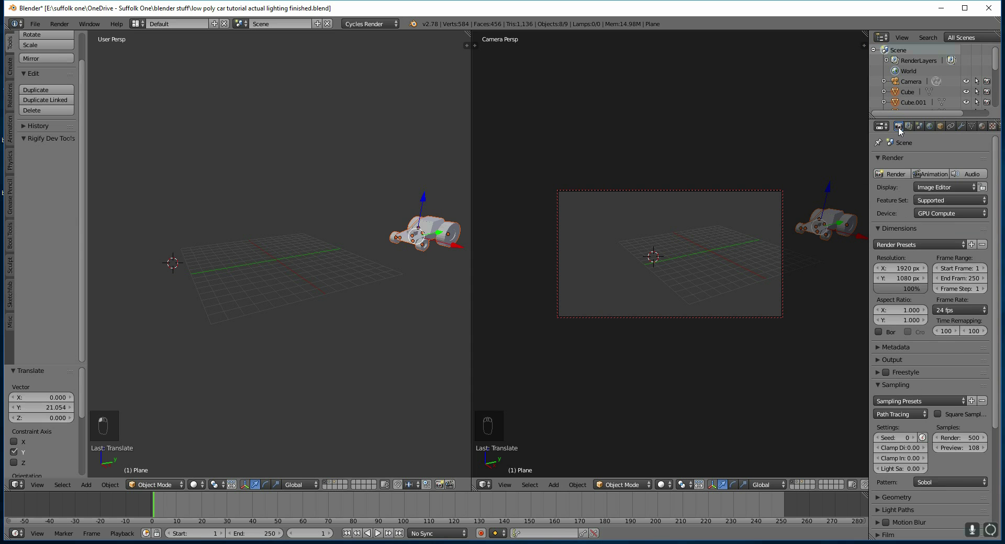
click(951, 310)
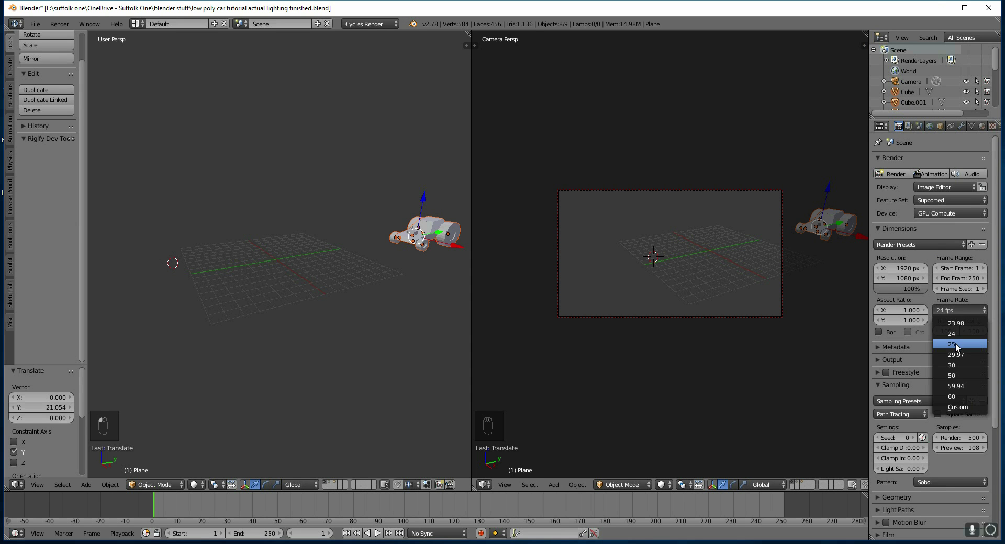
click(956, 334)
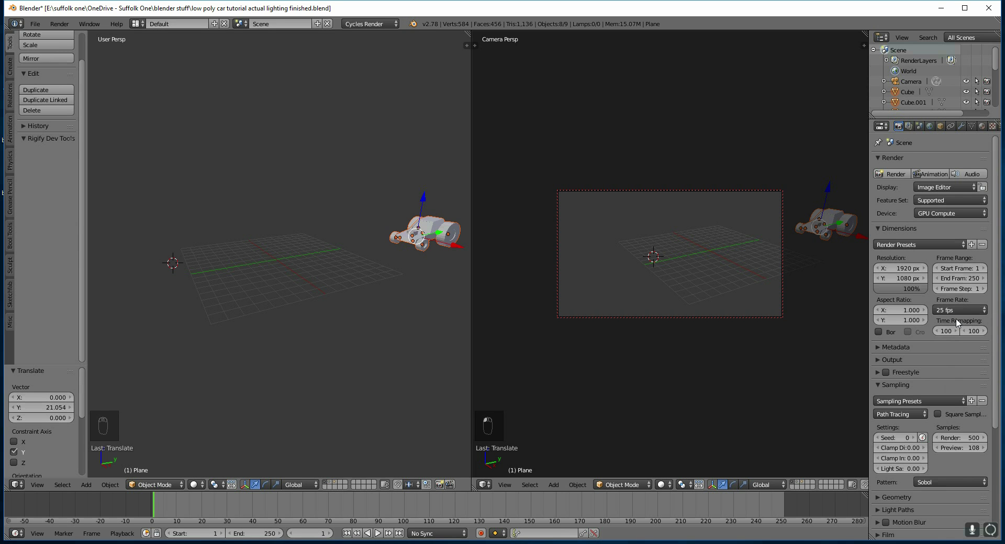
key(ctrl+z)
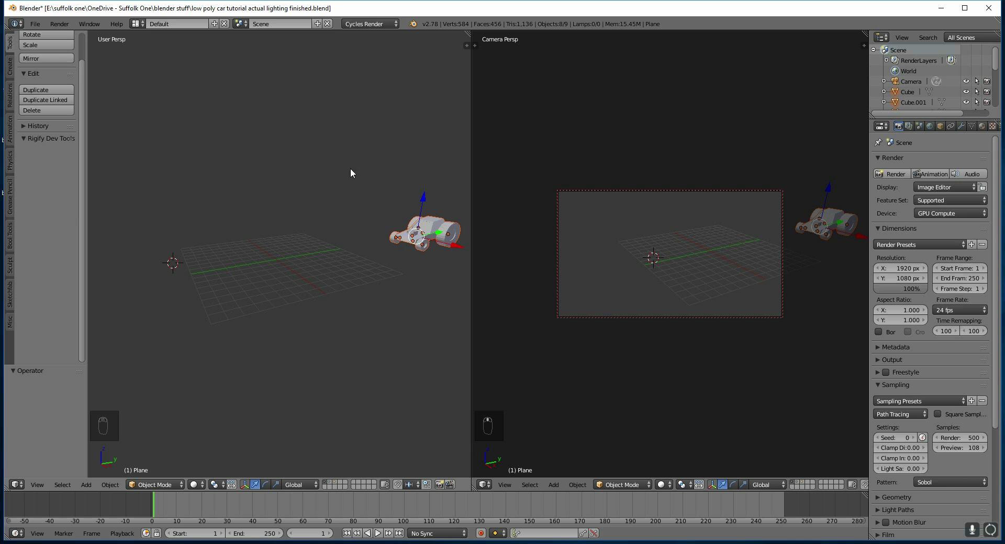
Step: Keyframe the car's location at frame 1, and again at frame 75 after moving it to Y −43.311
key(i)
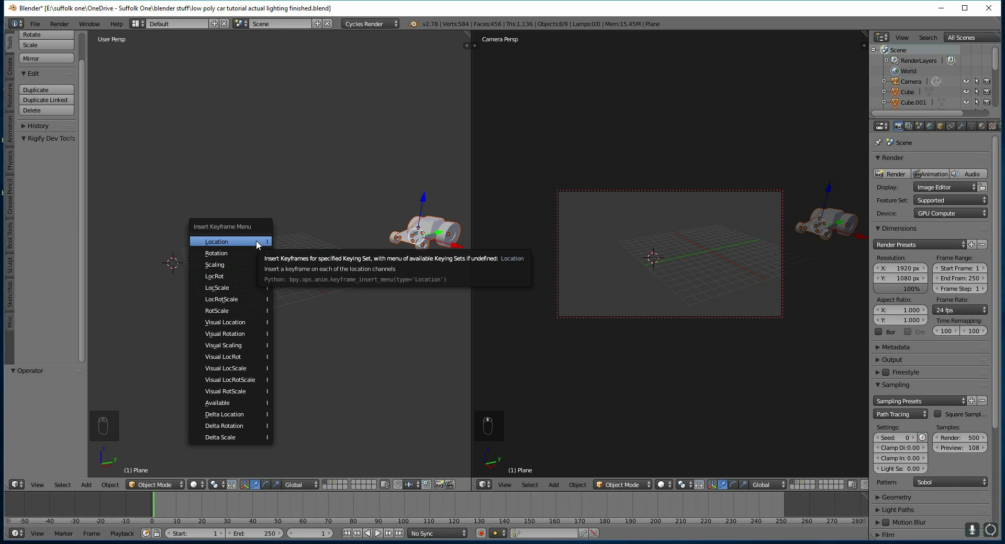
click(257, 242)
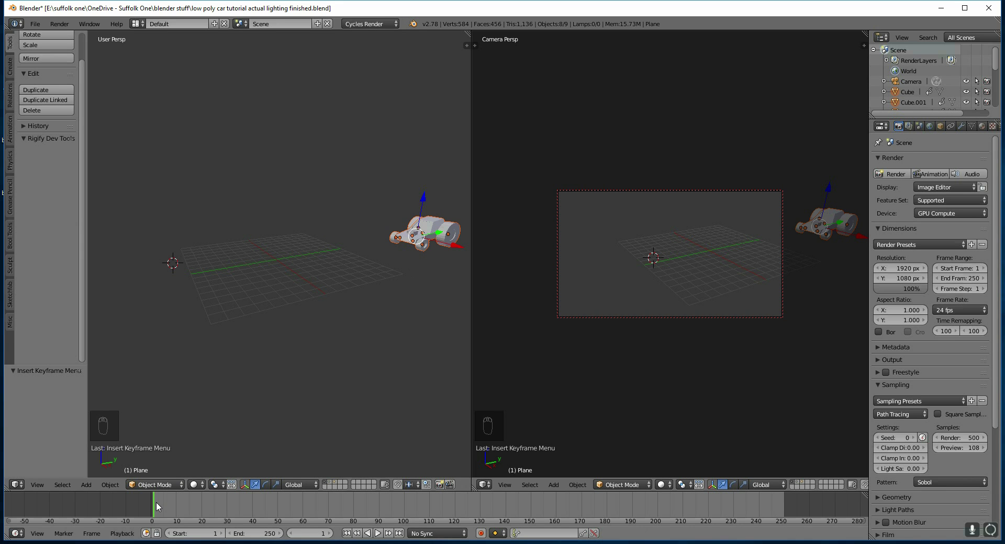
key(alt+a)
key(alt+a)
key(g)
key(y)
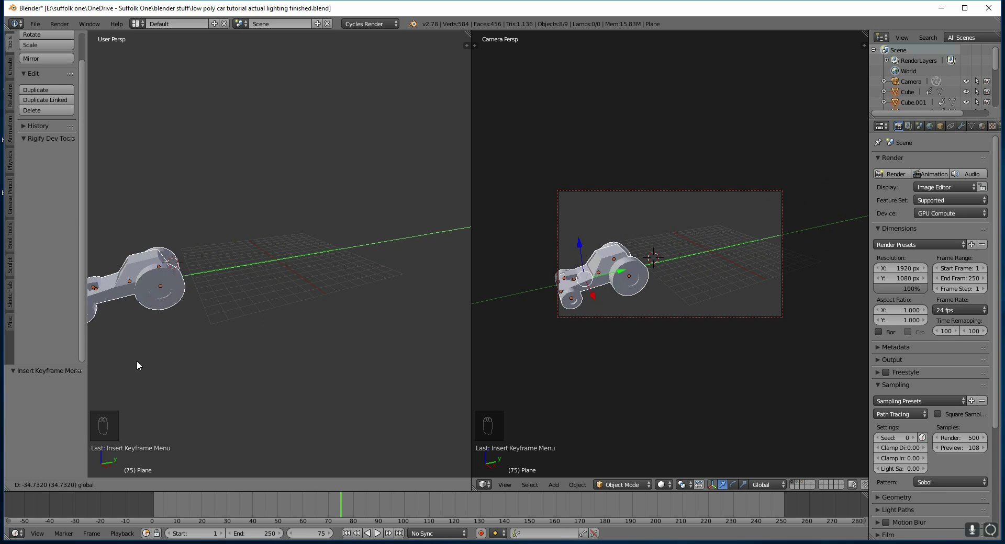
click(360, 413)
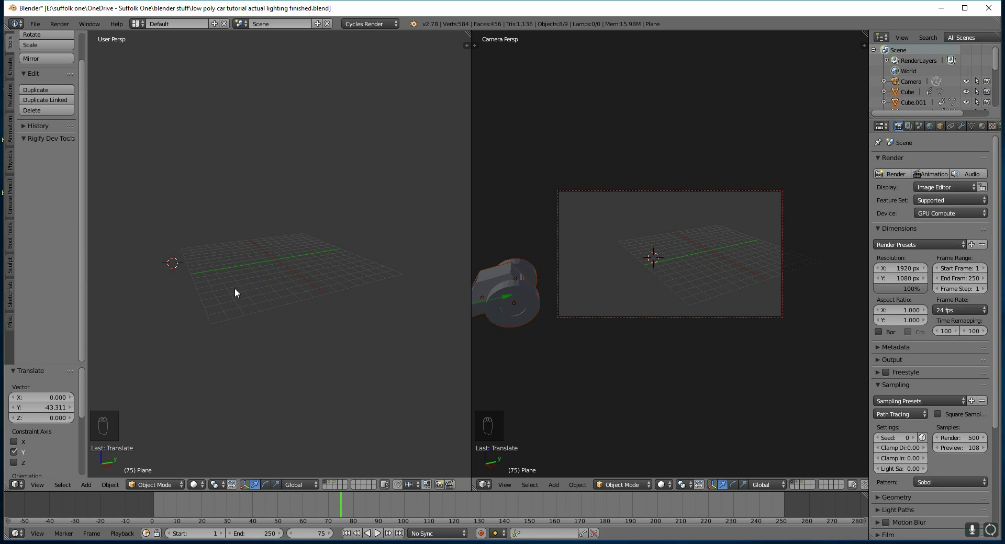
key(i)
click(298, 270)
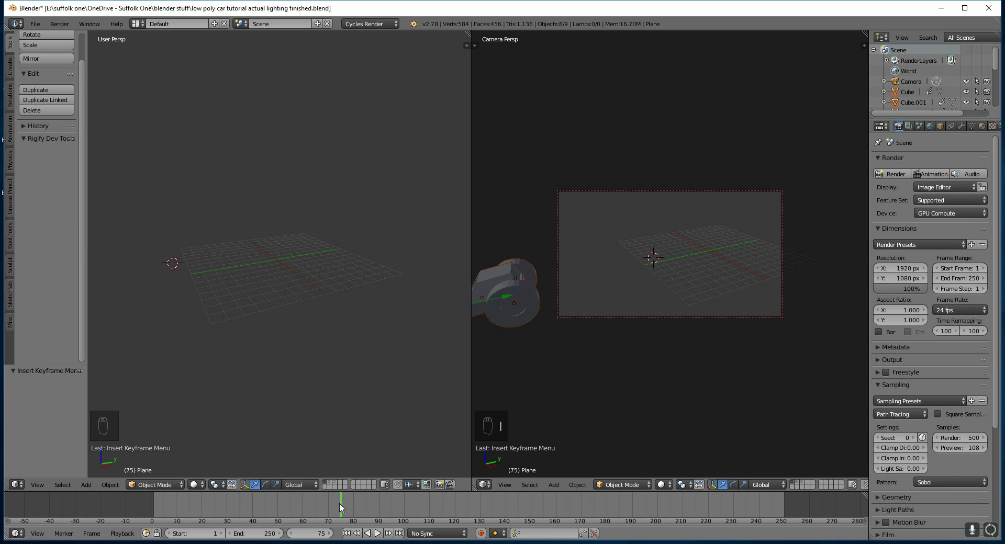
mouse_move(337, 505)
mouse_down()
mouse_move(157, 507)
mouse_move(340, 515)
mouse_up()
key(Escape)
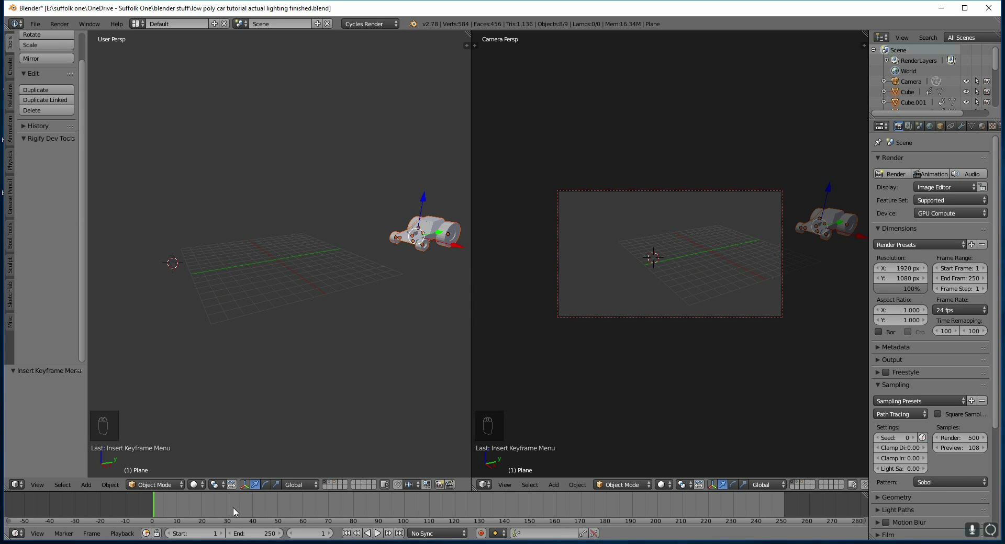
click(339, 500)
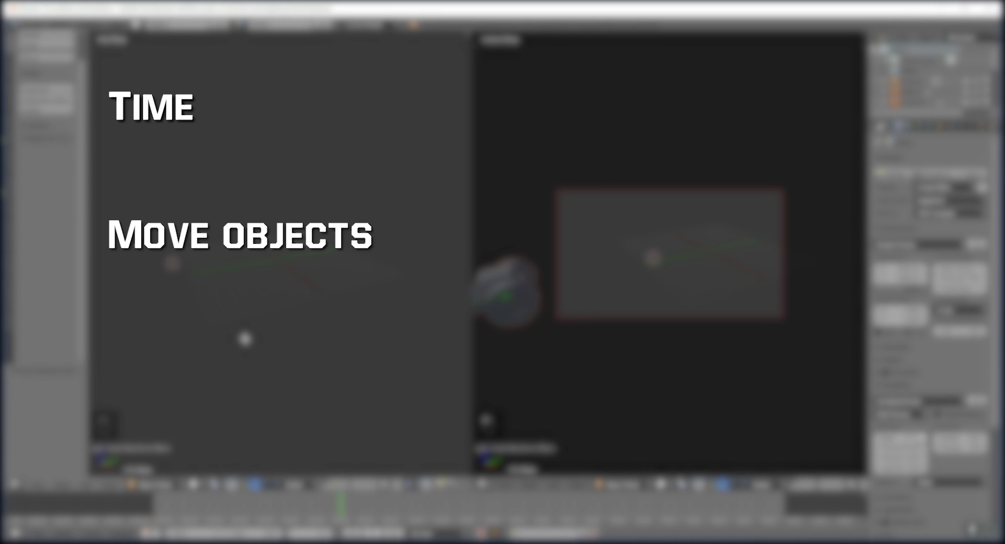
Step: Scrub the timeline back to frame 45 to preview the motion, then return to frame 1
drag(341, 495, 265, 494)
click(154, 496)
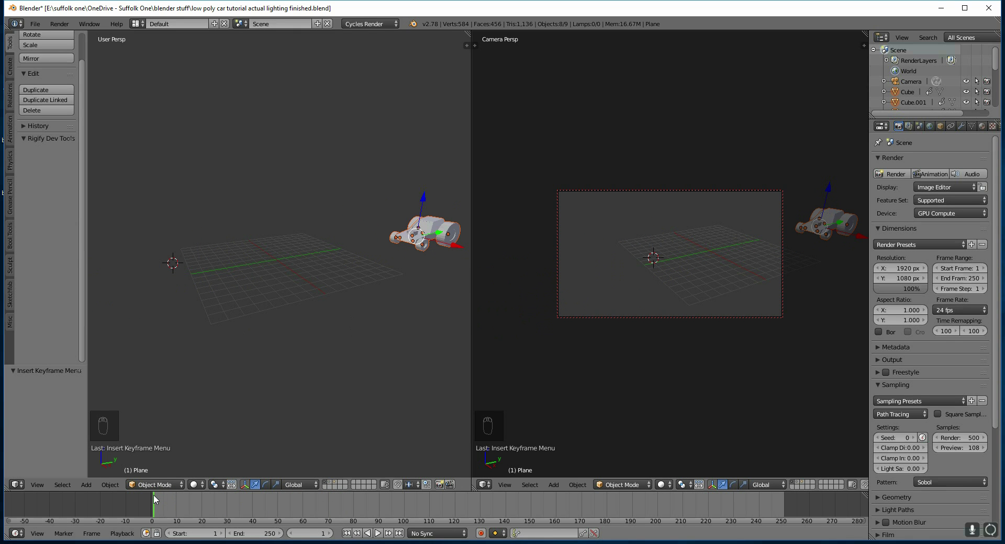
Step: Set render samples to 200 and the resolution scale to 50%
click(962, 438)
text(200)
key(Return)
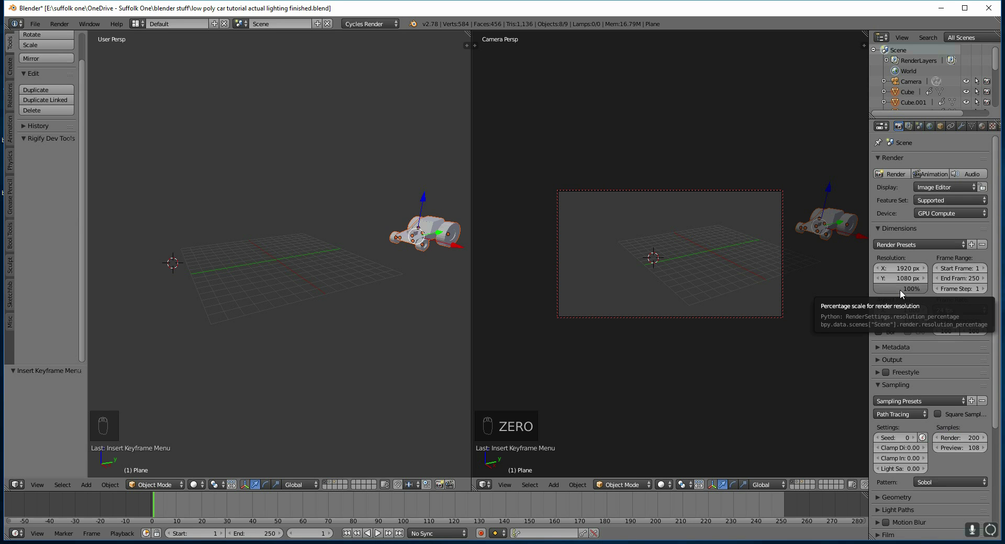
click(901, 290)
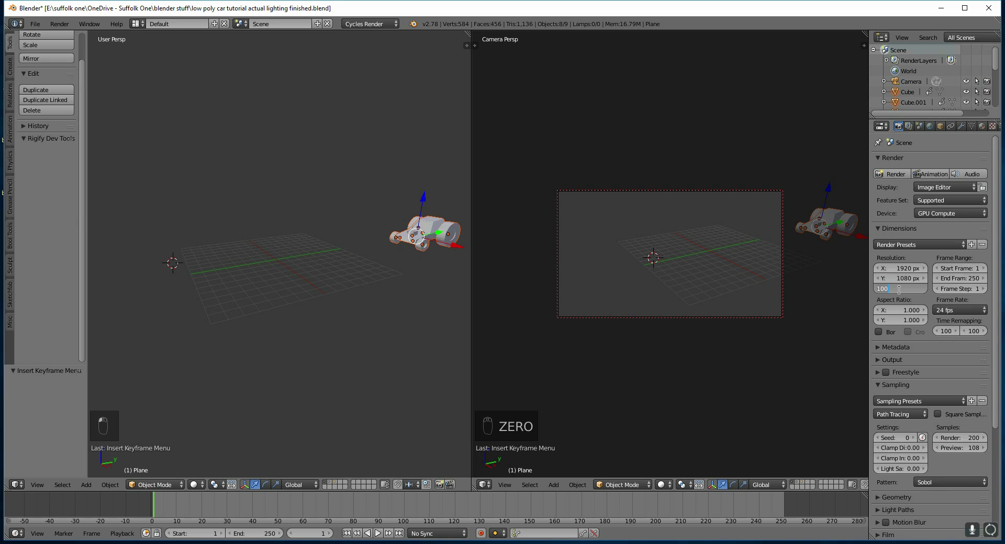
text(50)
key(Return)
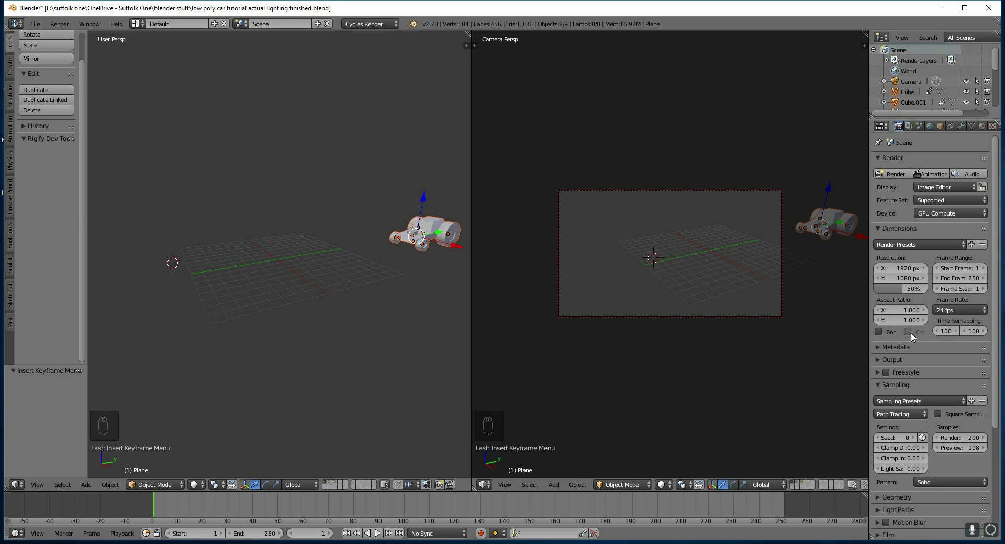
Step: Change the output file format from PNG to H.264 video
click(877, 360)
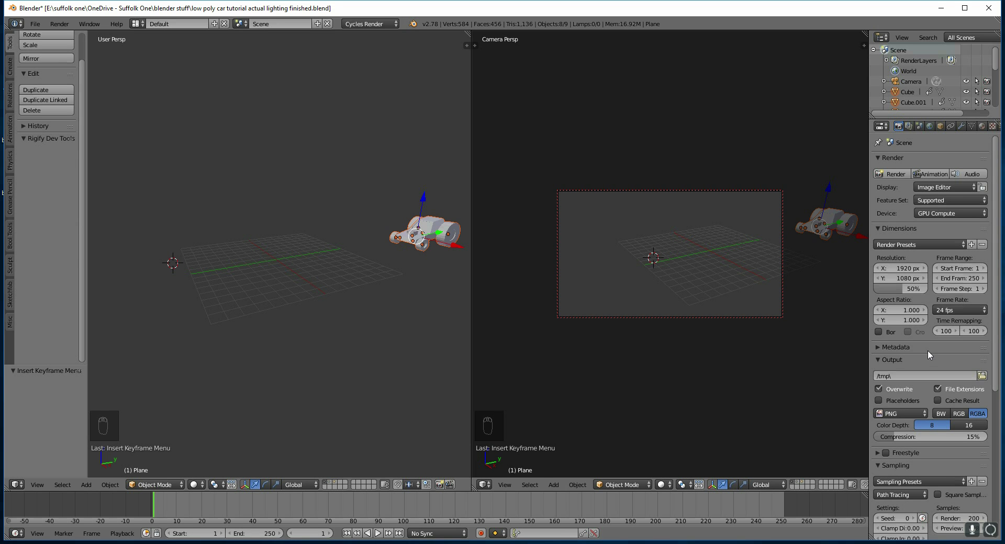
click(923, 414)
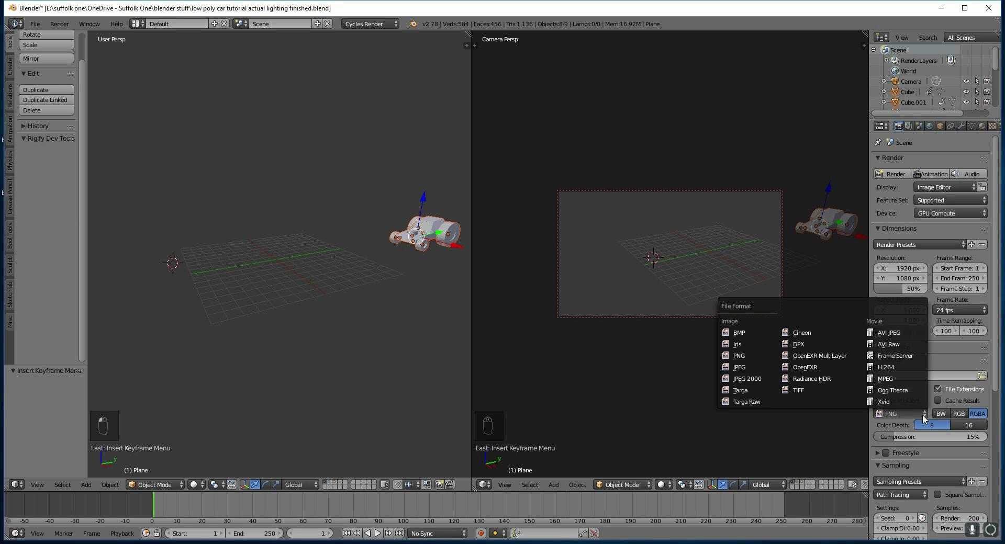
click(900, 369)
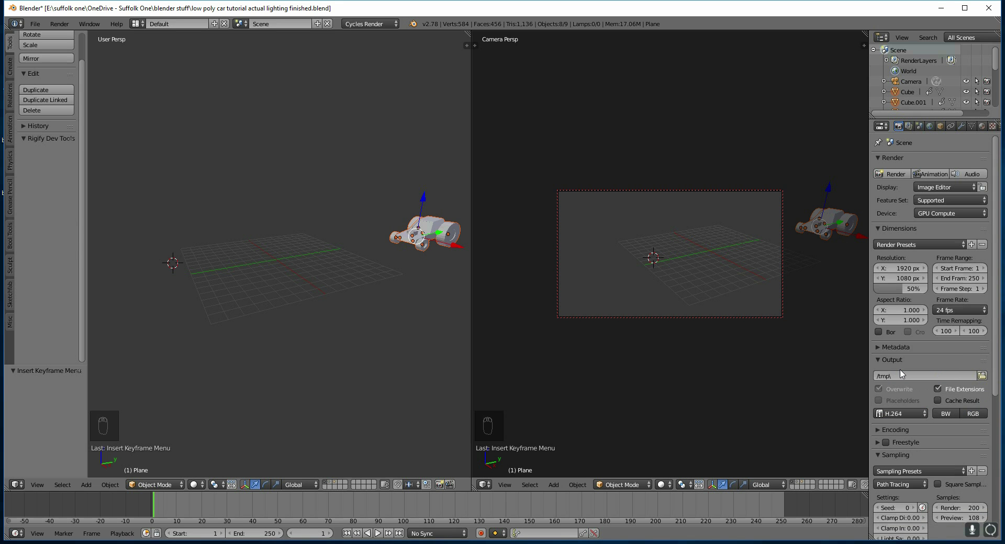
Step: Set the render output path to a file named 'test car' on the Desktop
click(981, 376)
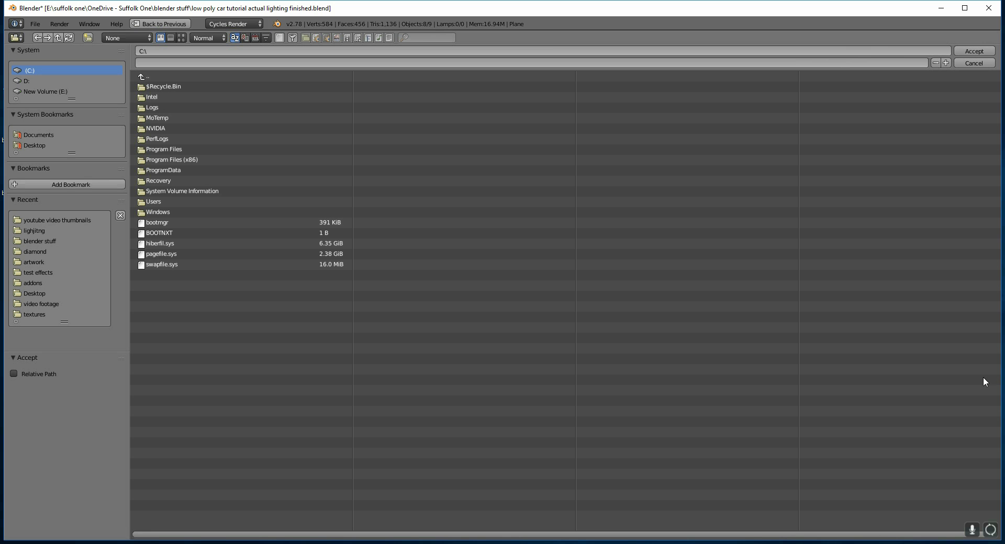
click(26, 146)
click(171, 64)
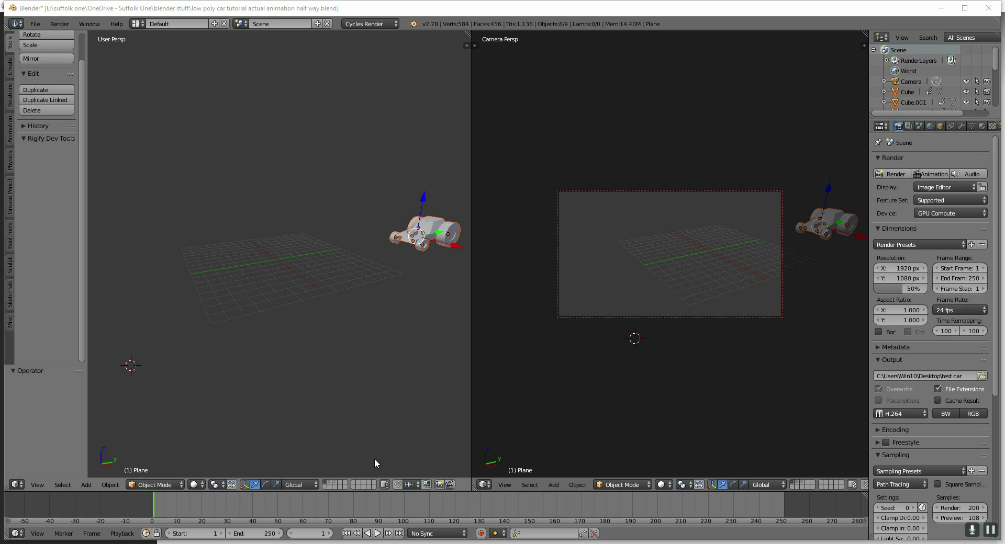
Step: Make the layers holding the three lamps and the ground plane visible in the 3D view
shift+click(334, 482)
shift+click(336, 486)
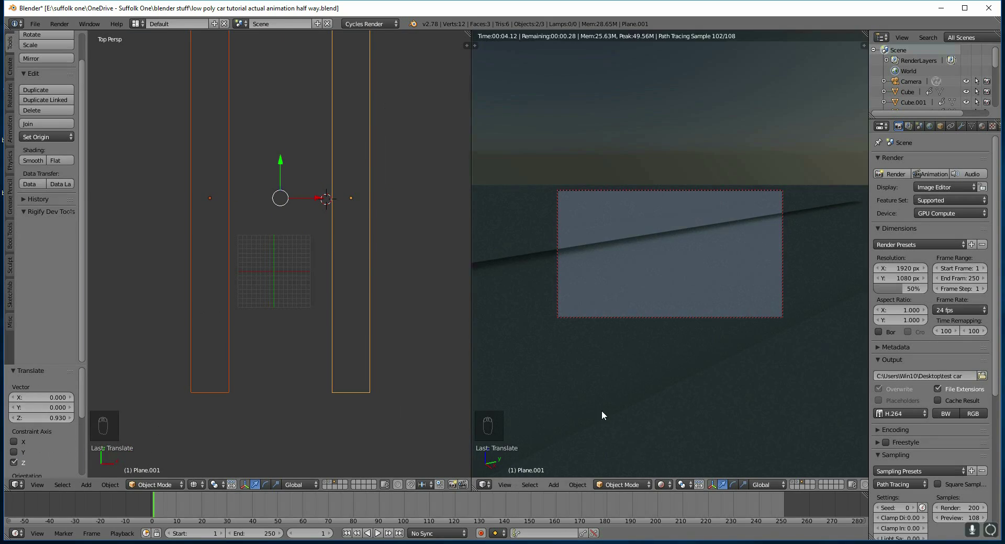
Step: Duplicate a building frame to place a third building along the street
middle_drag(293, 246, 261, 254)
key(Tab)
key(Tab)
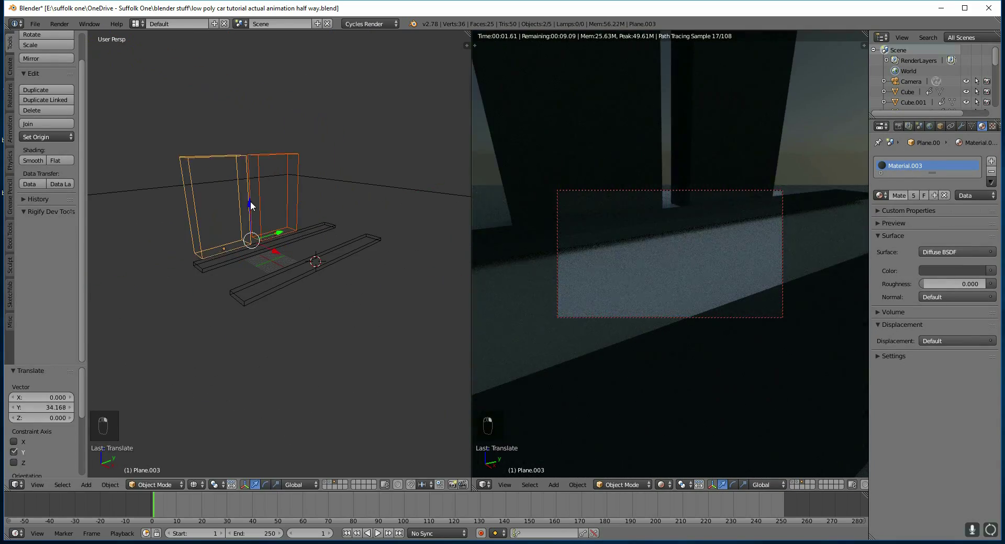
key(shift+d)
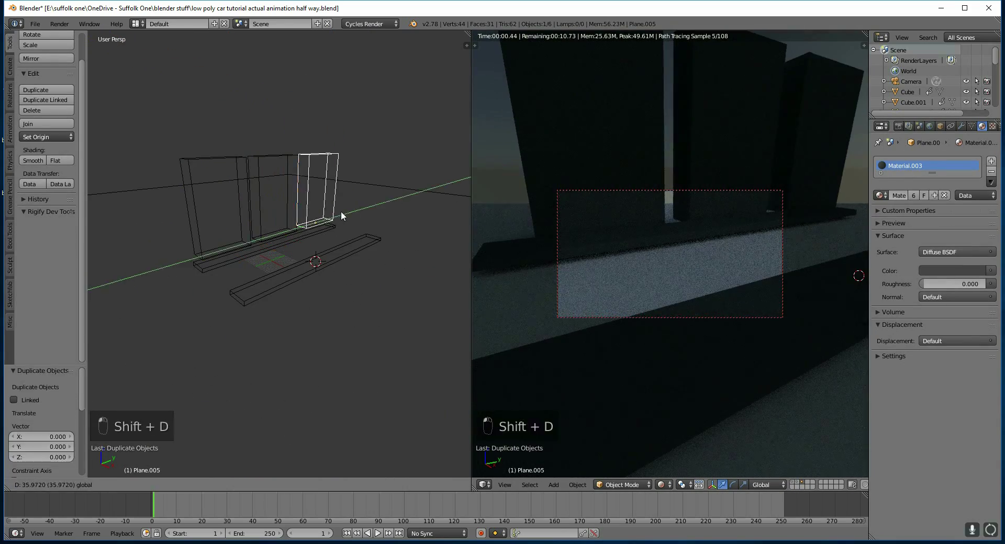
click(341, 212)
Step: Enlarge a pavement plank and shrink the white road marking dashes
right_click(335, 239)
key(s)
click(325, 262)
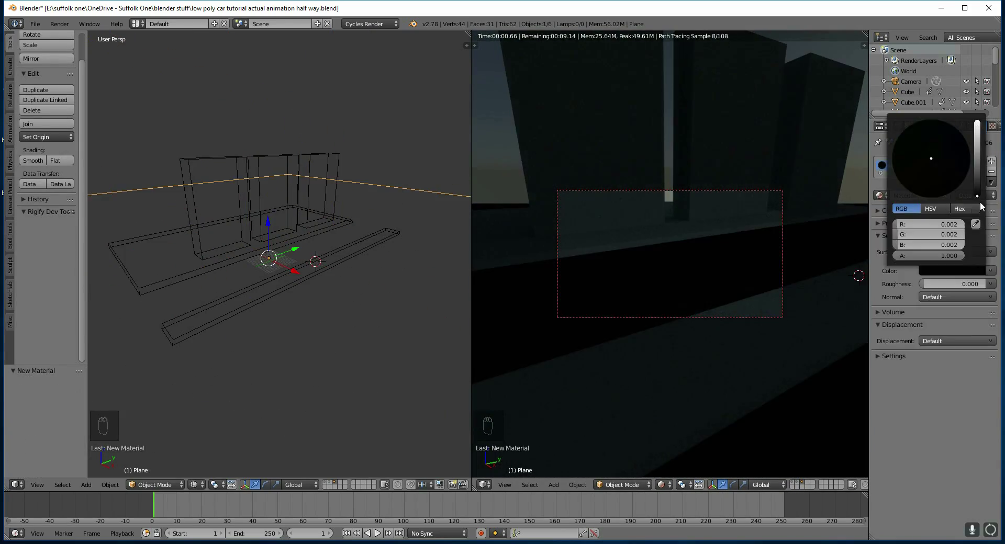
key(s)
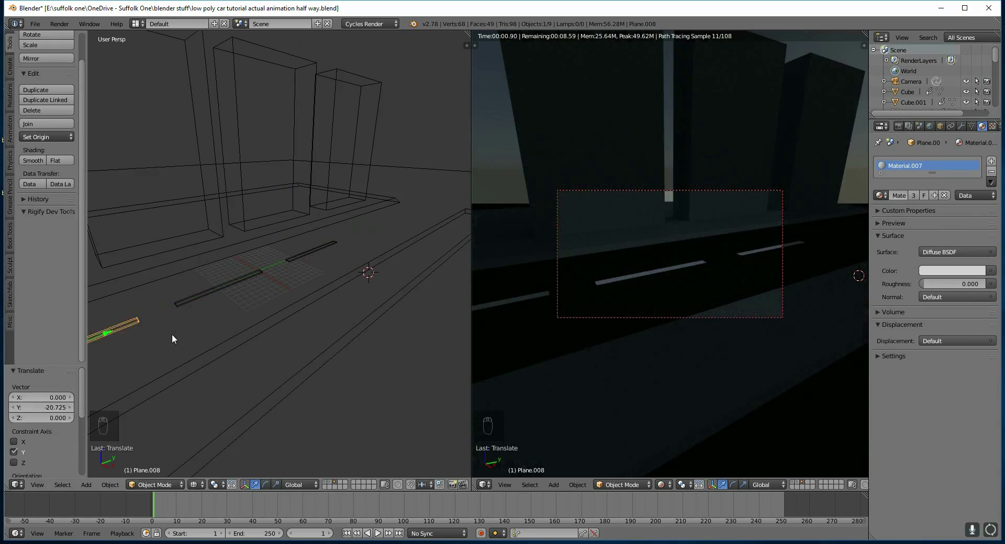
right_click(397, 215)
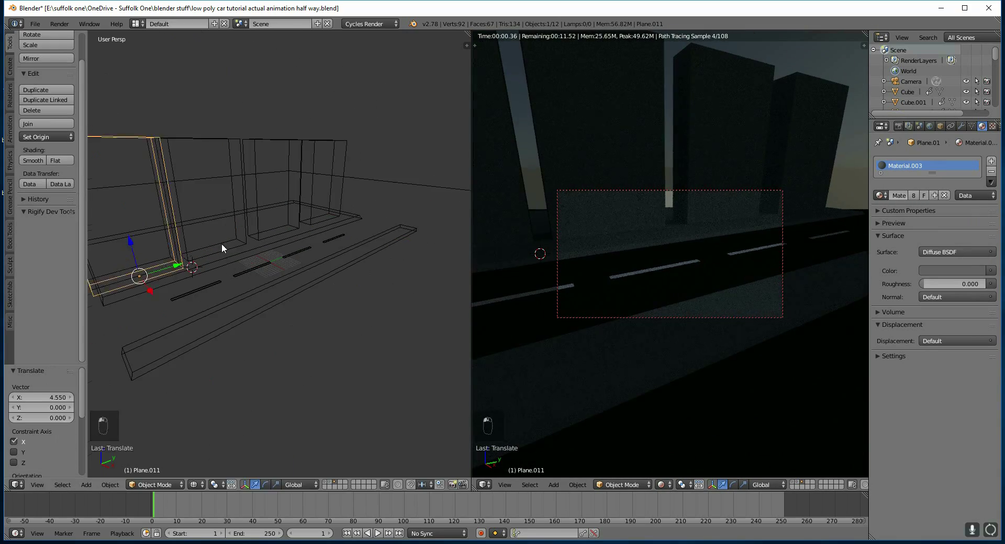
key(s)
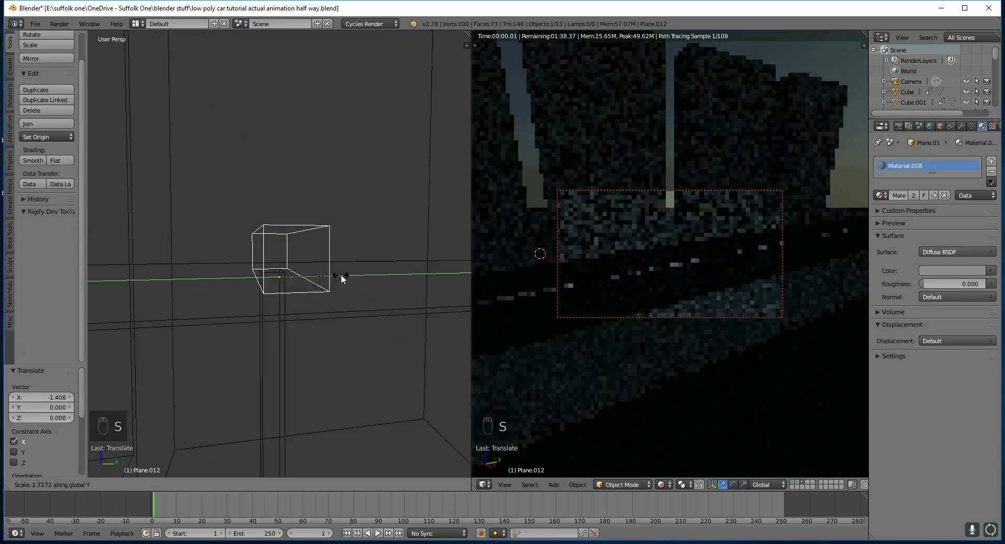
Step: From top view, add a spot lamp, copy it for another post and rotate it onto the road
key(KP_7)
key(shift+a)
mouse_move(371, 375)
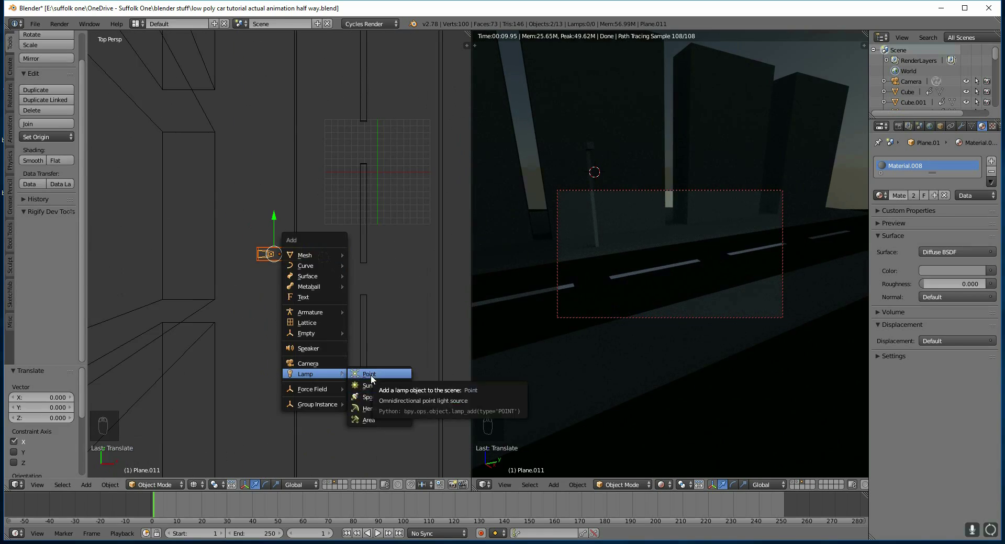
click(377, 409)
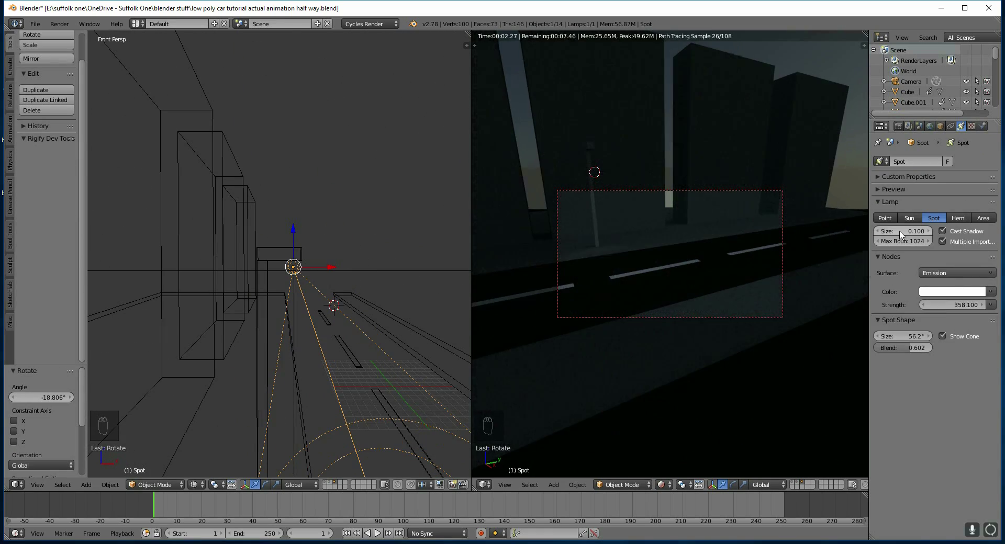
key(shift+d)
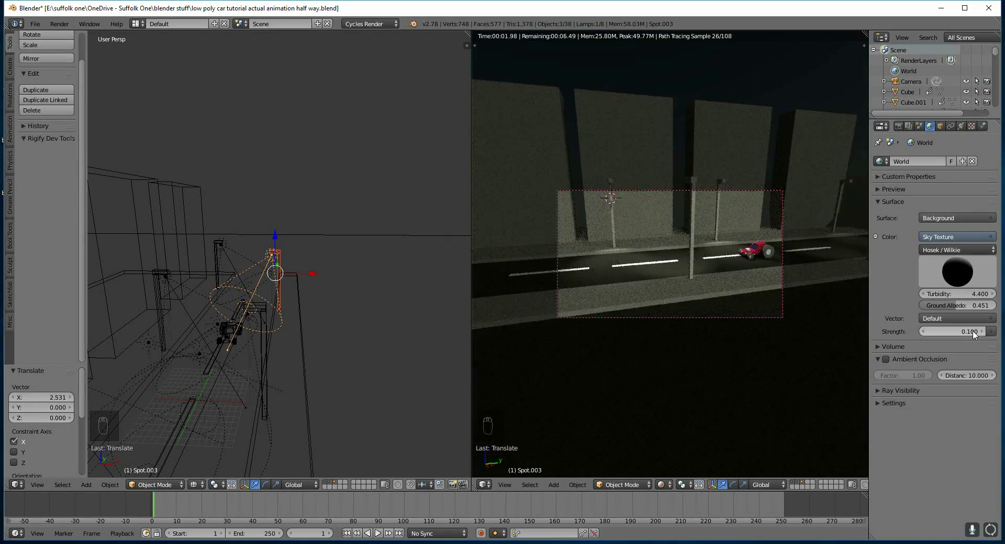
key(r)
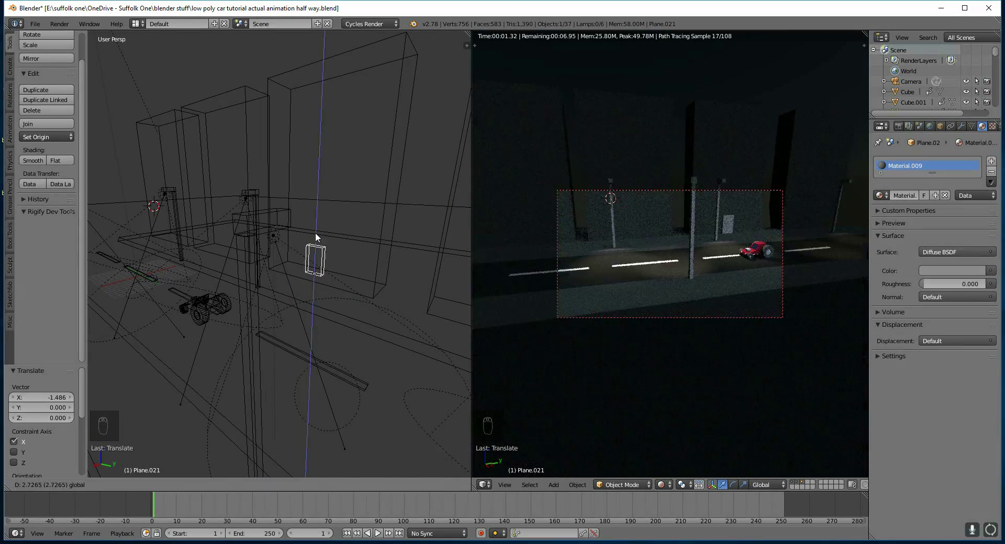
Step: Duplicate and resize window boxes, spreading them in rows along the Y axis across the facades
key(shift+d)
key(y)
key(s)
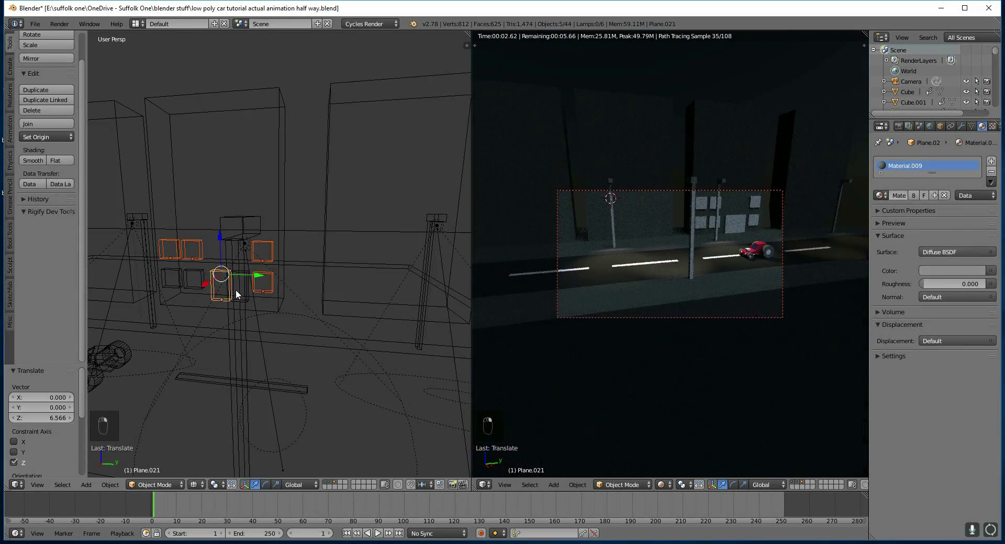
key(KP_Decimal)
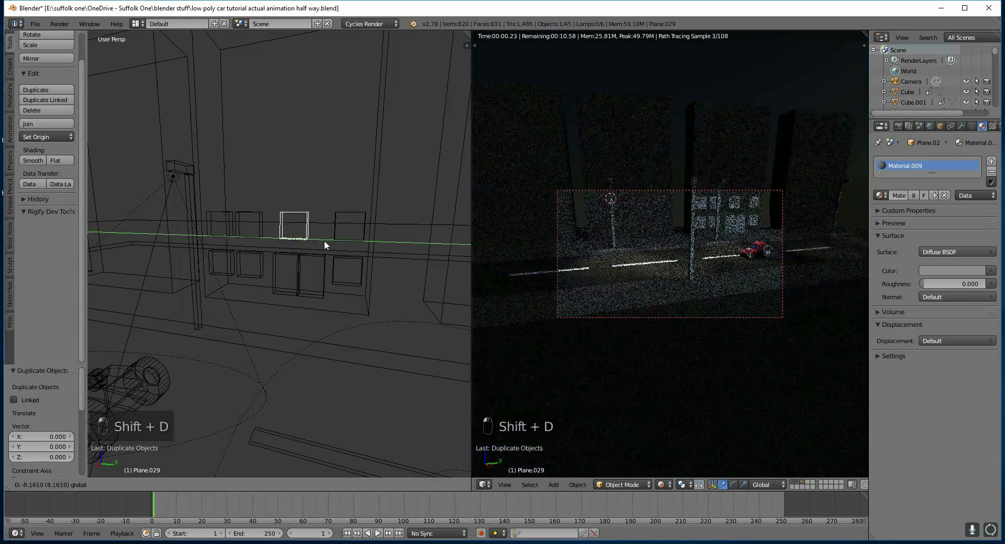
key(shift+d)
key(y)
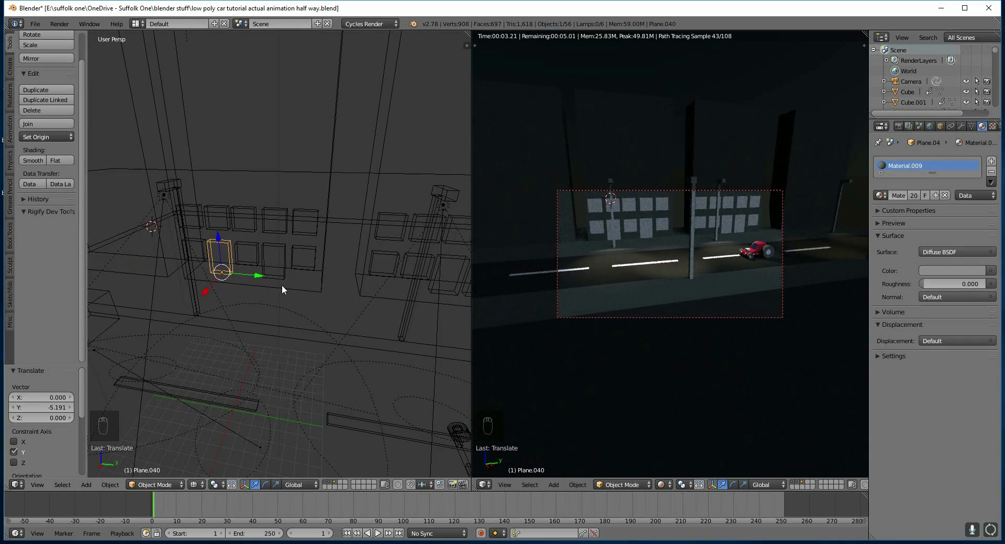